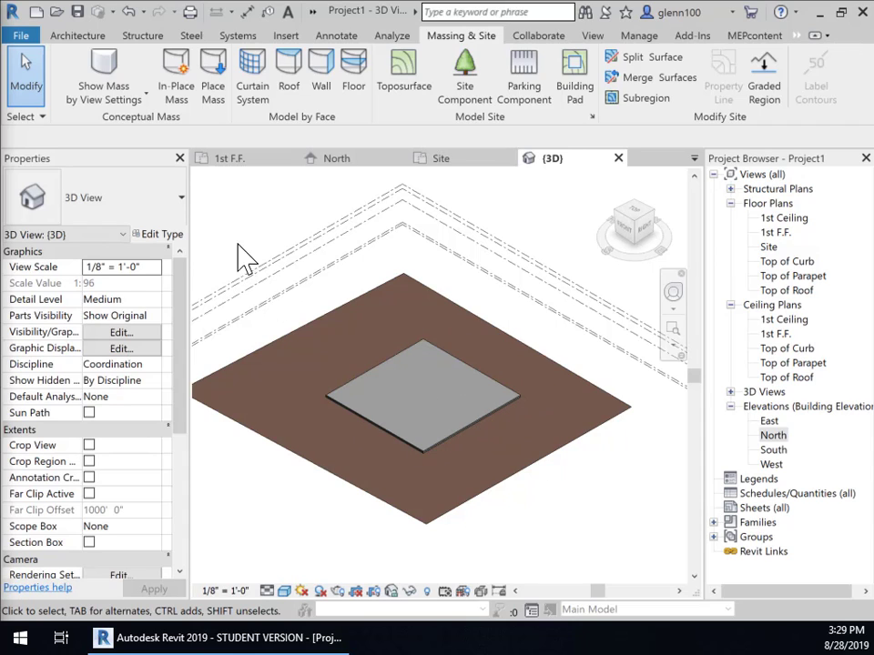
- Open the 1st F.F. floor plan and start a structural wall, which brings up the save reminder
{"action": "left_click", "coordinate": [246, 162]}
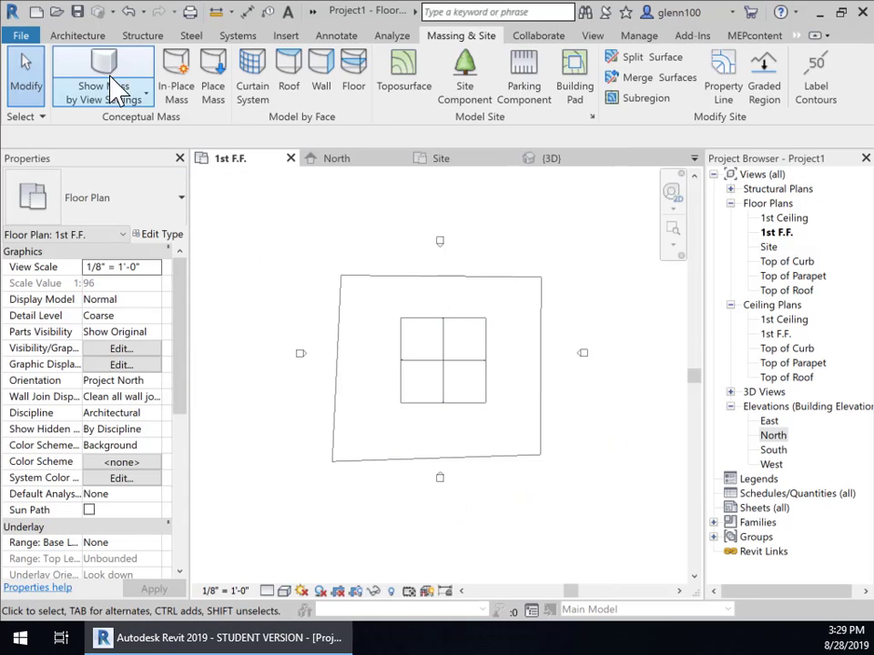
{"action": "left_click", "coordinate": [78, 34]}
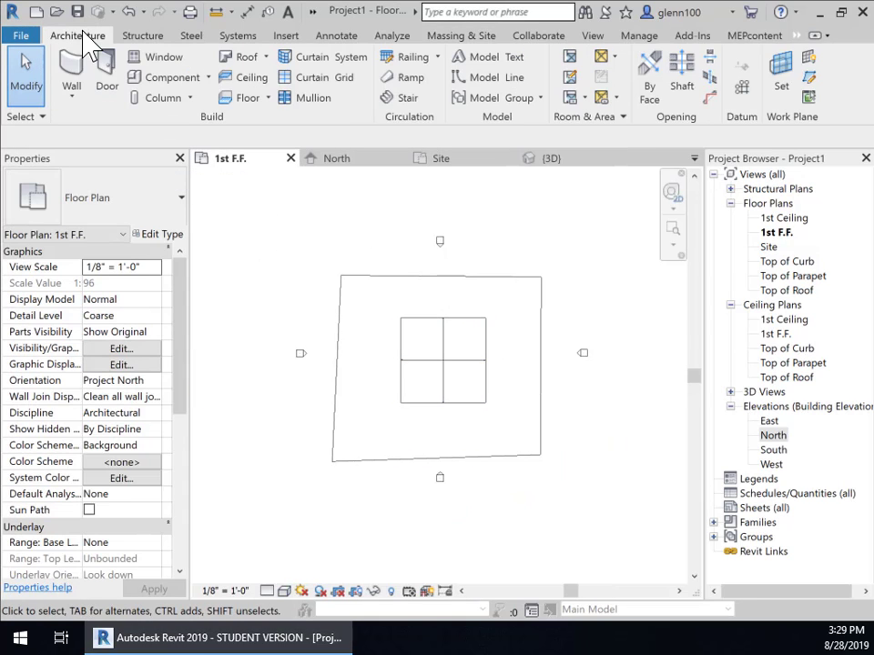
{"action": "left_click", "coordinate": [71, 96]}
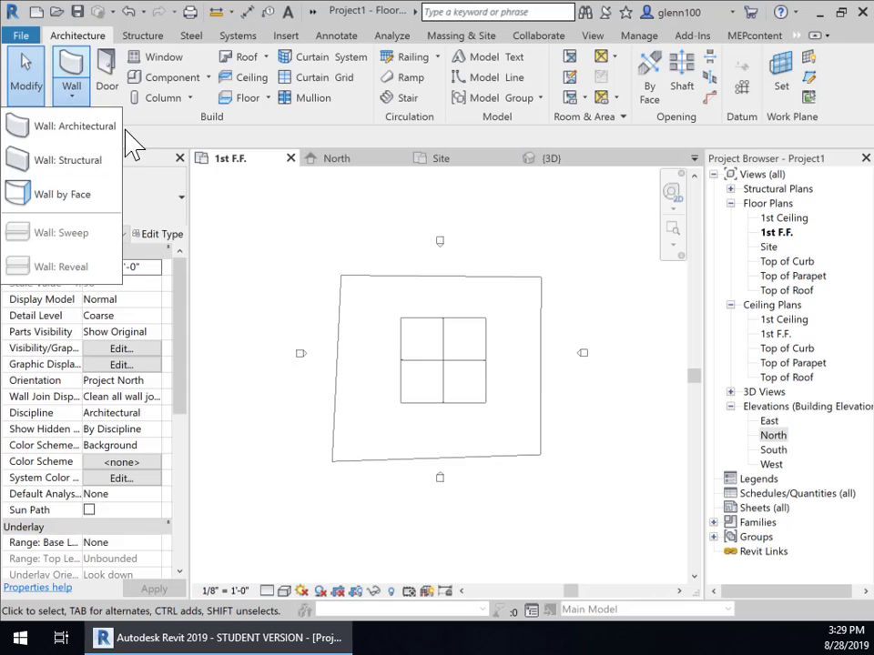
{"action": "left_click", "coordinate": [68, 160]}
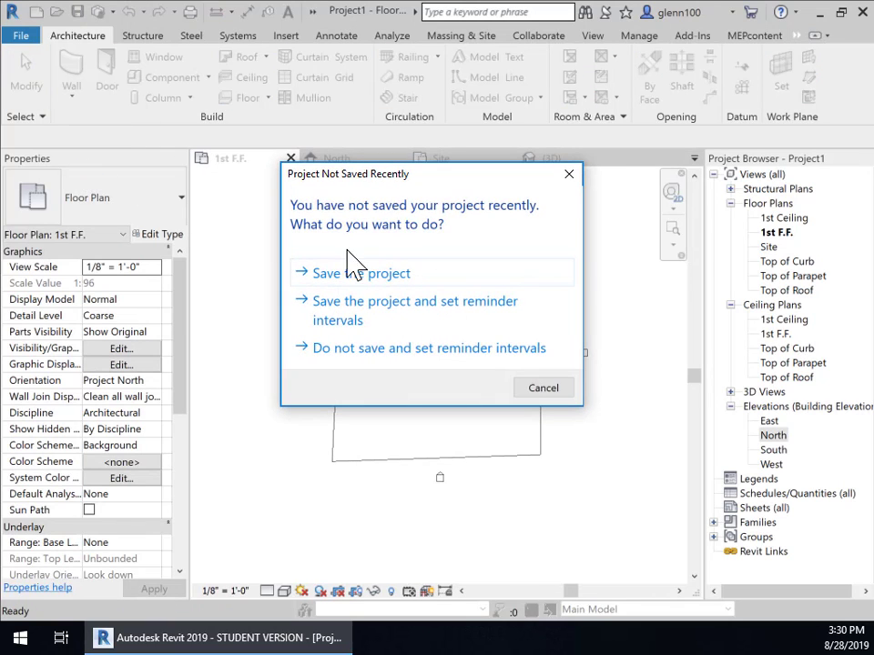
- Choose to save the project now and select the Project1 file name in the Save As dialog
{"action": "left_click", "coordinate": [343, 275]}
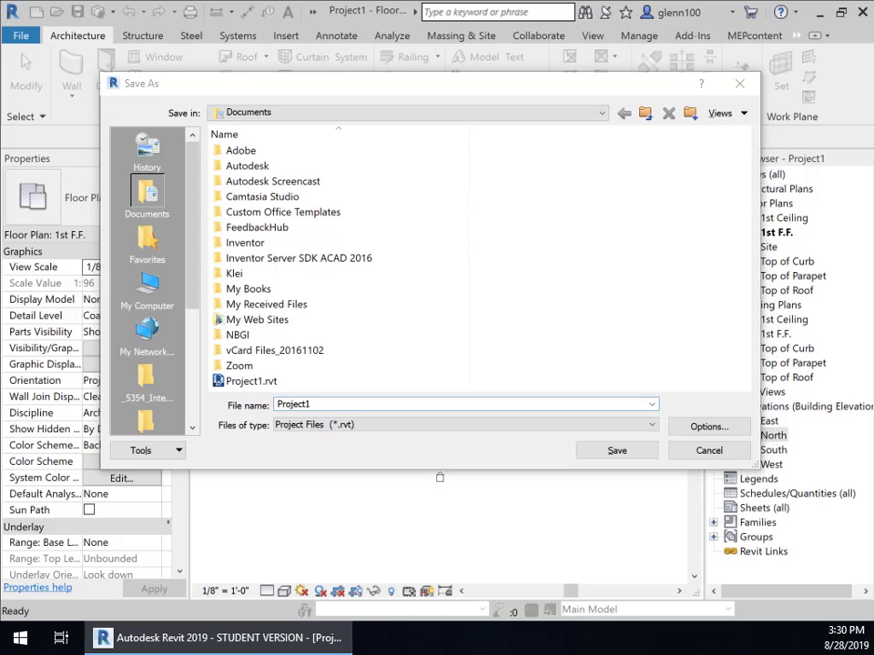
{"action": "left_click", "coordinate": [320, 405]}
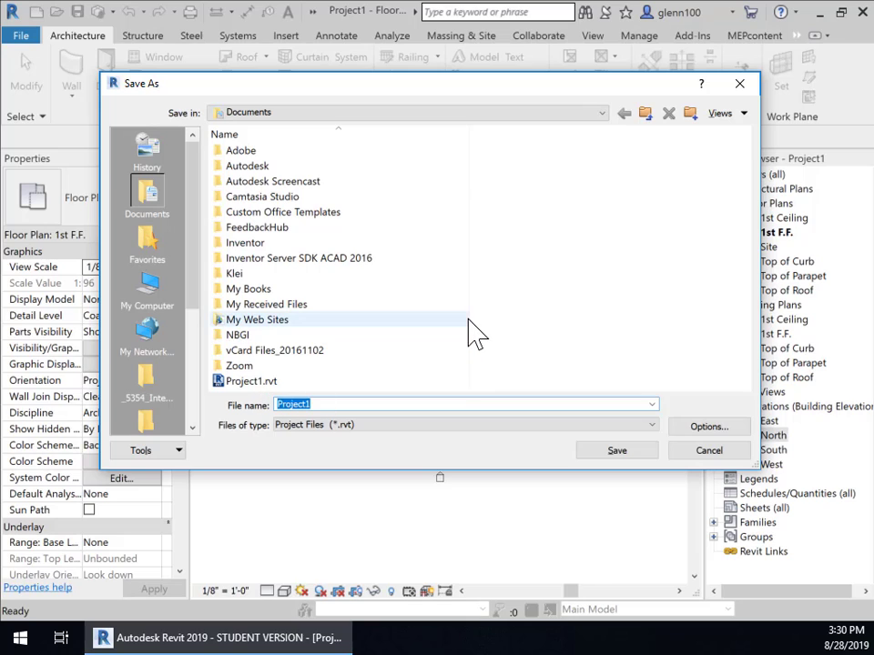
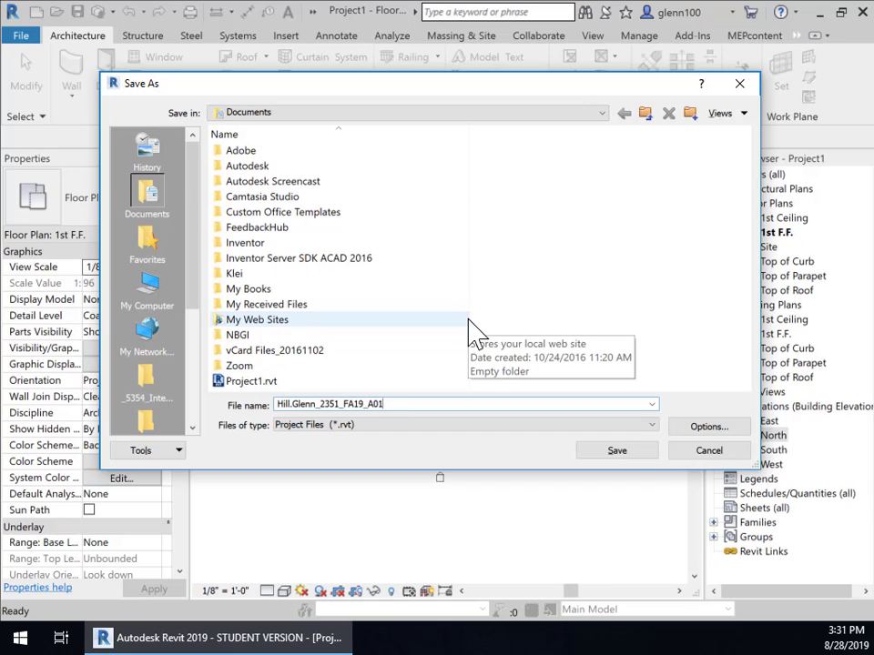
- Save the project in Documents under the student's assignment file name ending in Introduction
{"action": "type", "text": "_Introduction"}
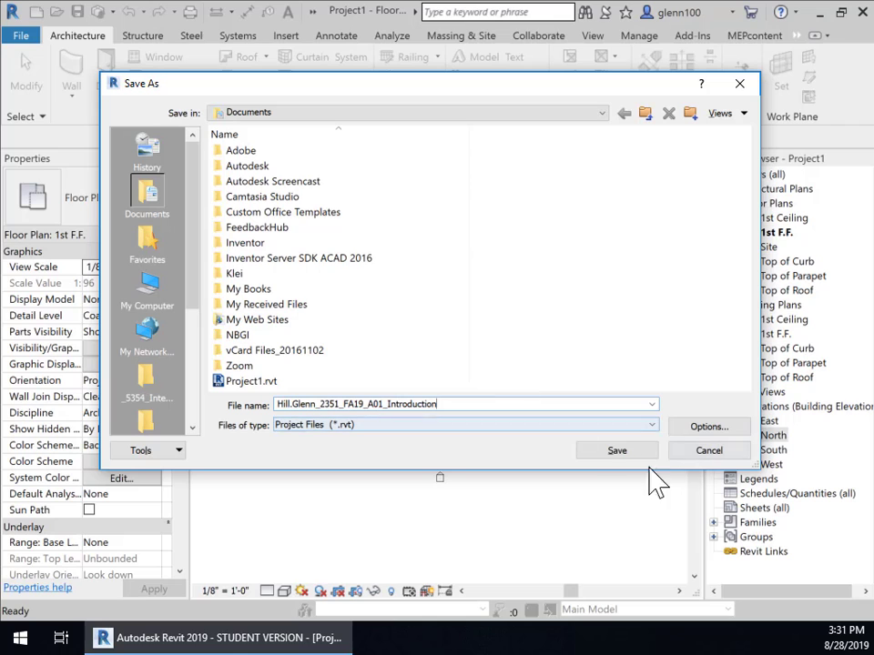
{"action": "left_click", "coordinate": [622, 452]}
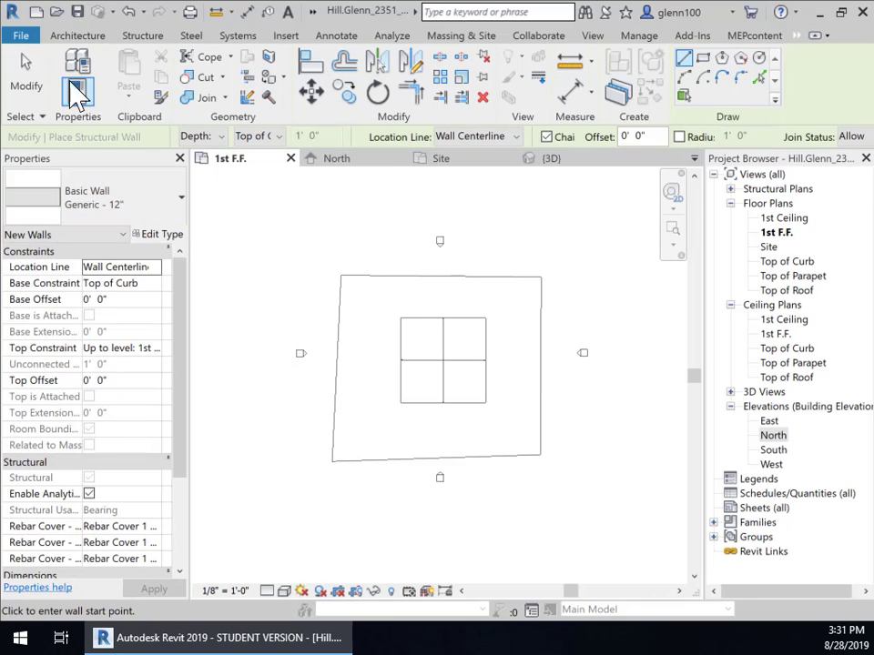
- Start a structural wall using the Generic - 12" type and zoom in on the slab
{"action": "left_click", "coordinate": [77, 35]}
{"action": "left_click", "coordinate": [71, 96]}
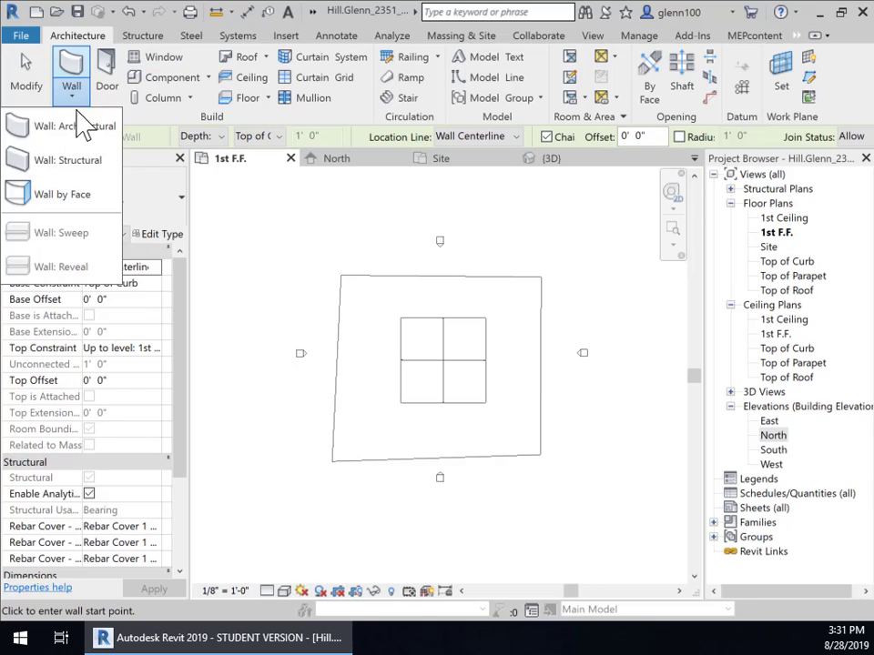
{"action": "left_click", "coordinate": [73, 160]}
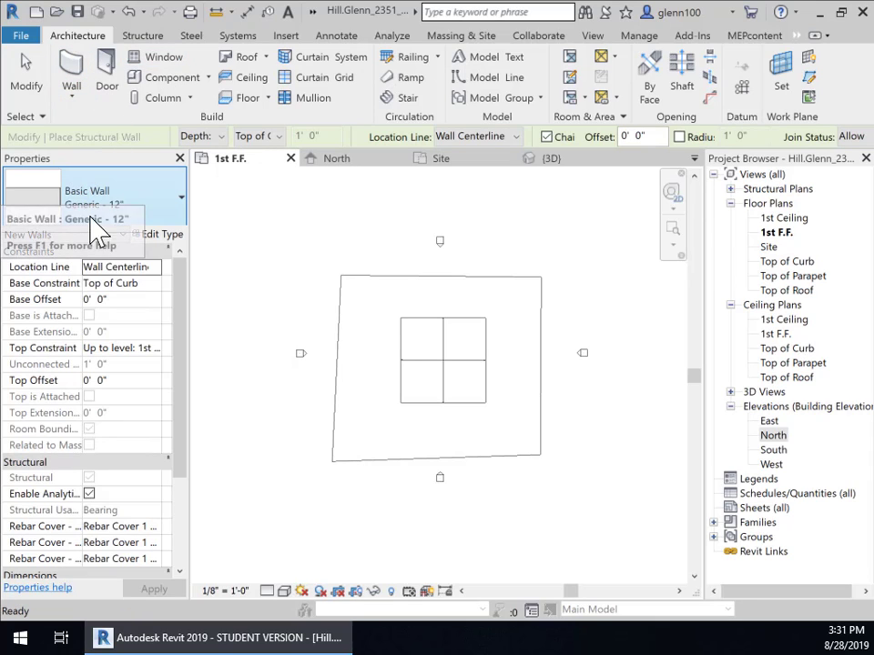
{"action": "left_click", "coordinate": [179, 199]}
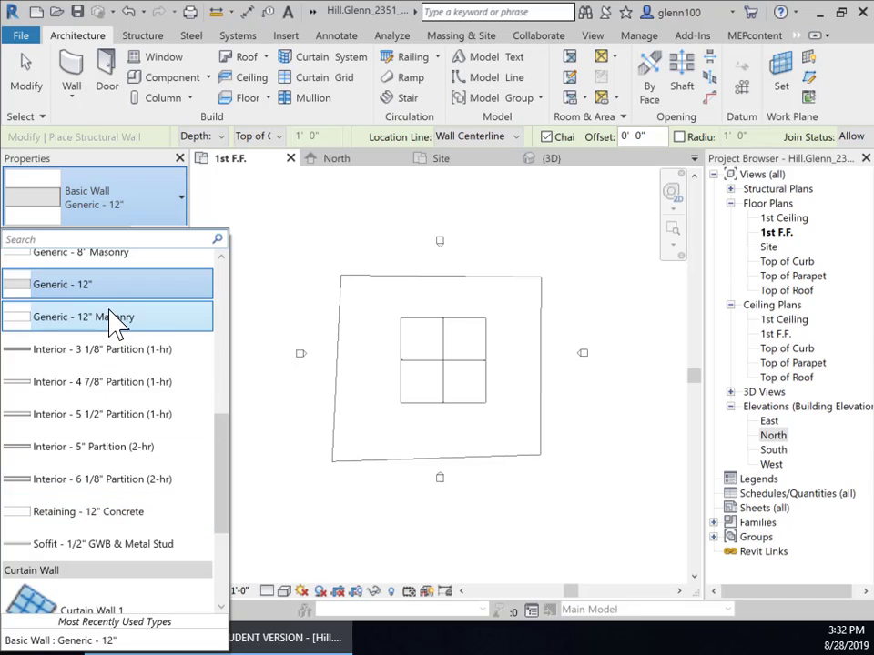
{"action": "scroll", "coordinate": [114, 300], "scroll_direction": "up", "scroll_amount": 4}
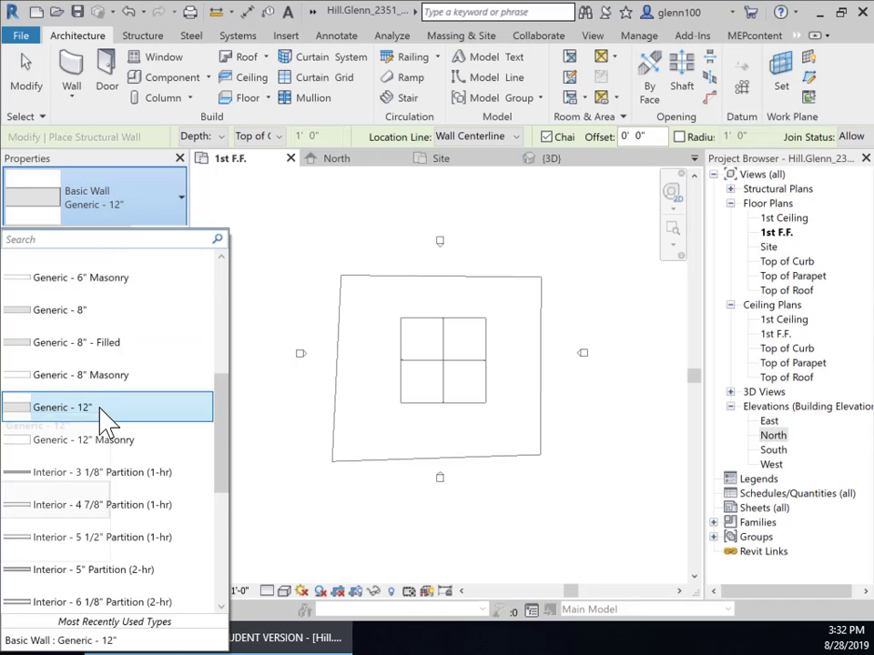
{"action": "left_click", "coordinate": [123, 409]}
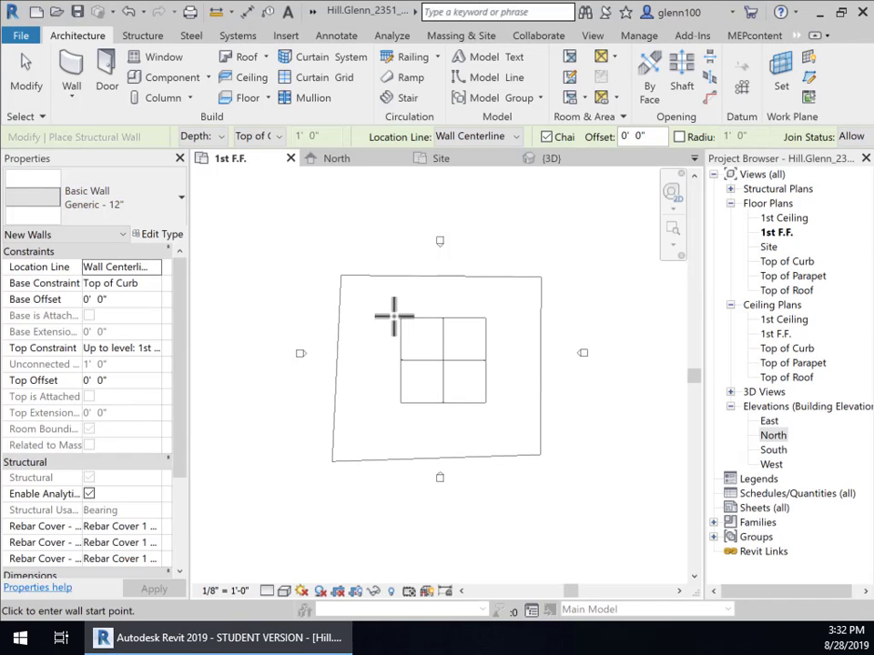
{"action": "scroll", "coordinate": [468, 384], "scroll_direction": "up", "scroll_amount": 3}
{"action": "scroll", "coordinate": [468, 384], "scroll_direction": "up", "scroll_amount": 2}
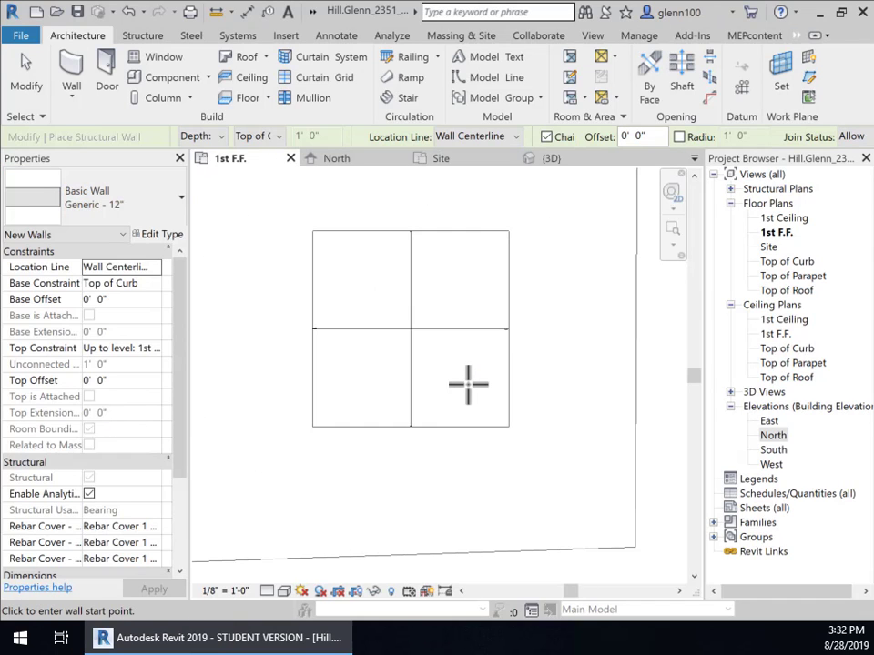
{"action": "scroll", "coordinate": [468, 384], "scroll_direction": "up", "scroll_amount": 1}
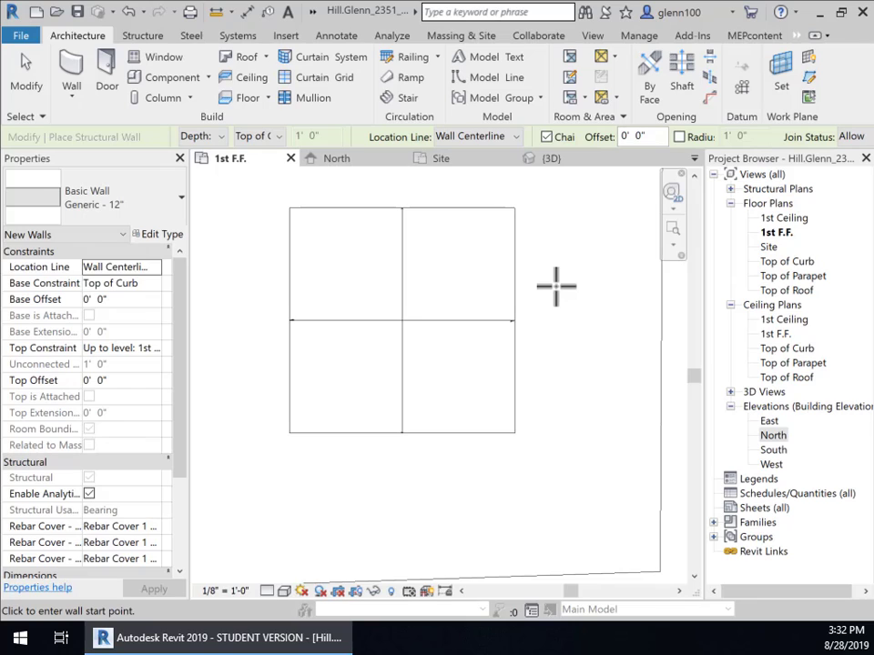
{"action": "middle_click_drag", "start_coordinate": [557, 291], "coordinate": [592, 327]}
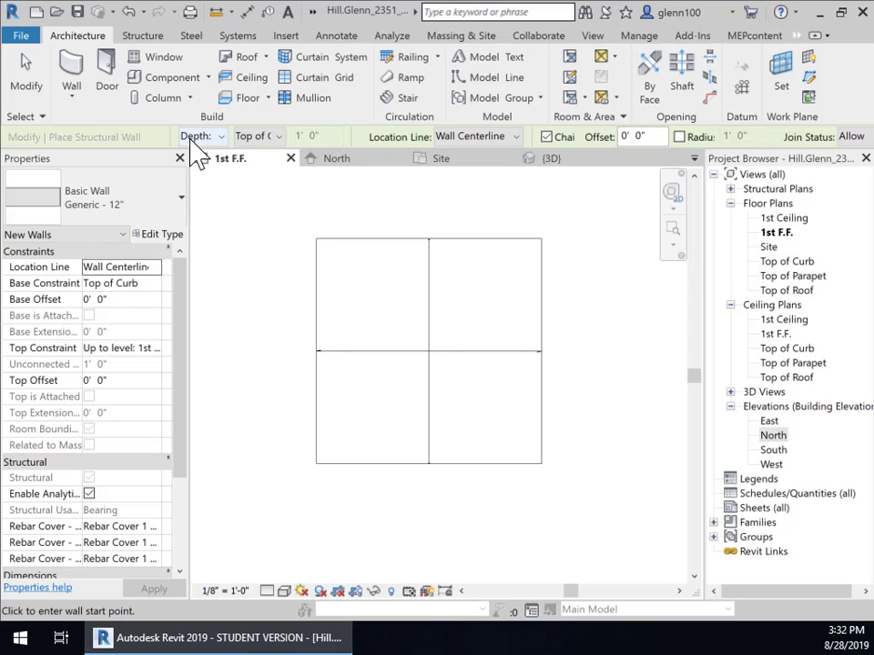
- Switch wall placement from Depth to Height and cancel the accidentally started wall
{"action": "left_click", "coordinate": [220, 136]}
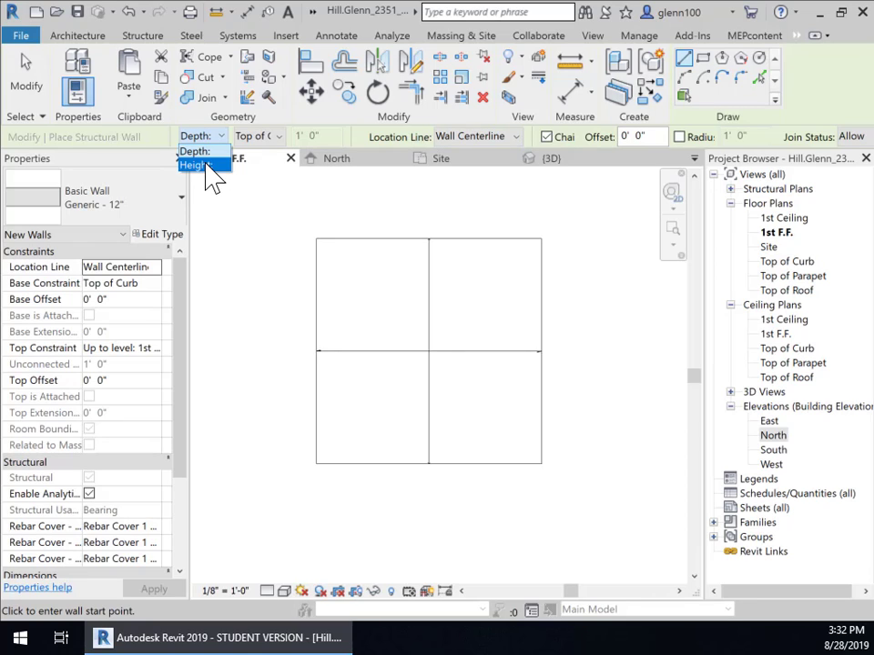
{"action": "left_click", "coordinate": [205, 166]}
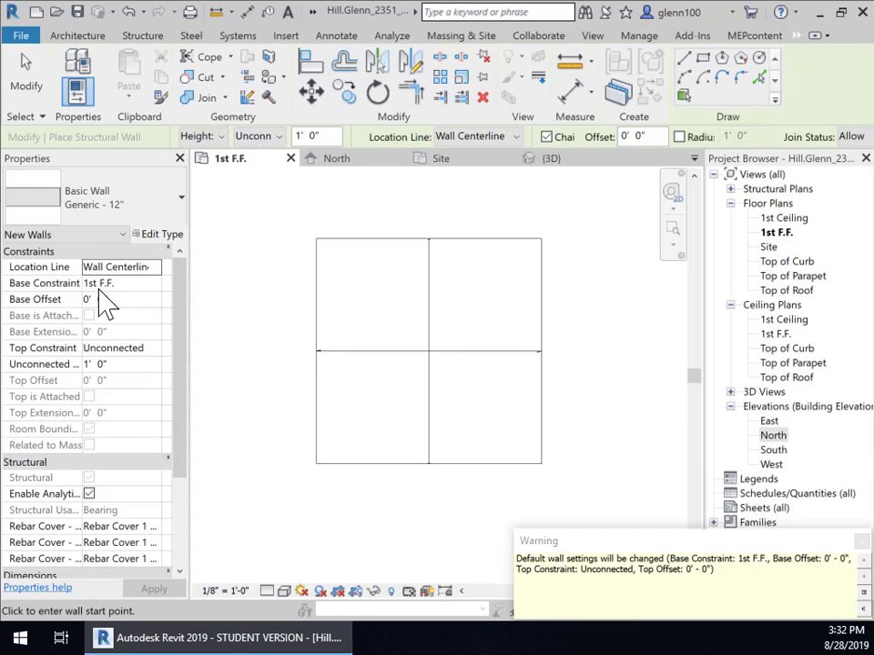
{"action": "left_click", "coordinate": [317, 239]}
{"action": "key", "text": "Escape"}
- Set the wall Top Constraint to Up to level: Top of Parapet
{"action": "left_click", "coordinate": [125, 350]}
{"action": "left_click", "coordinate": [156, 350]}
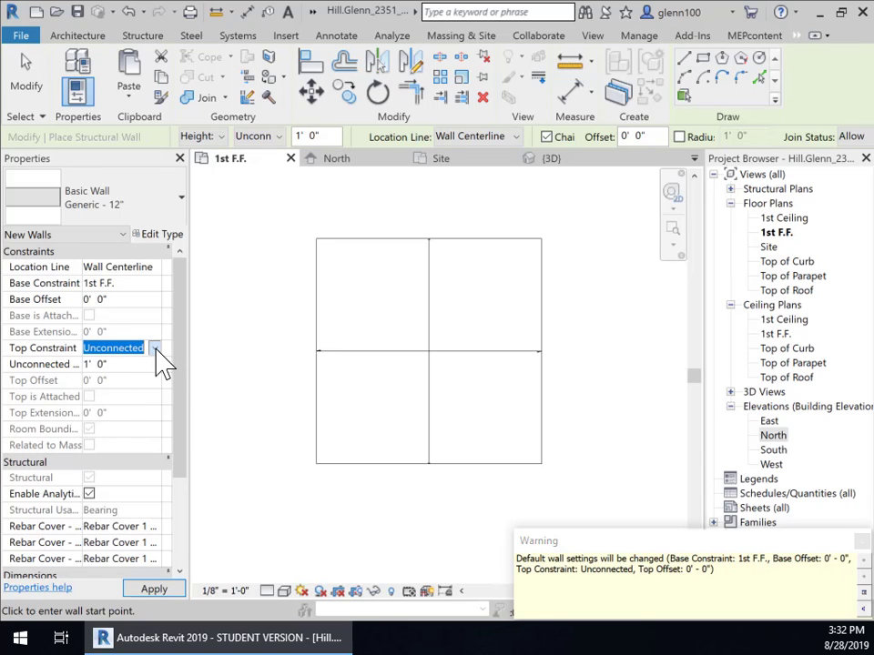
{"action": "left_click", "coordinate": [156, 350]}
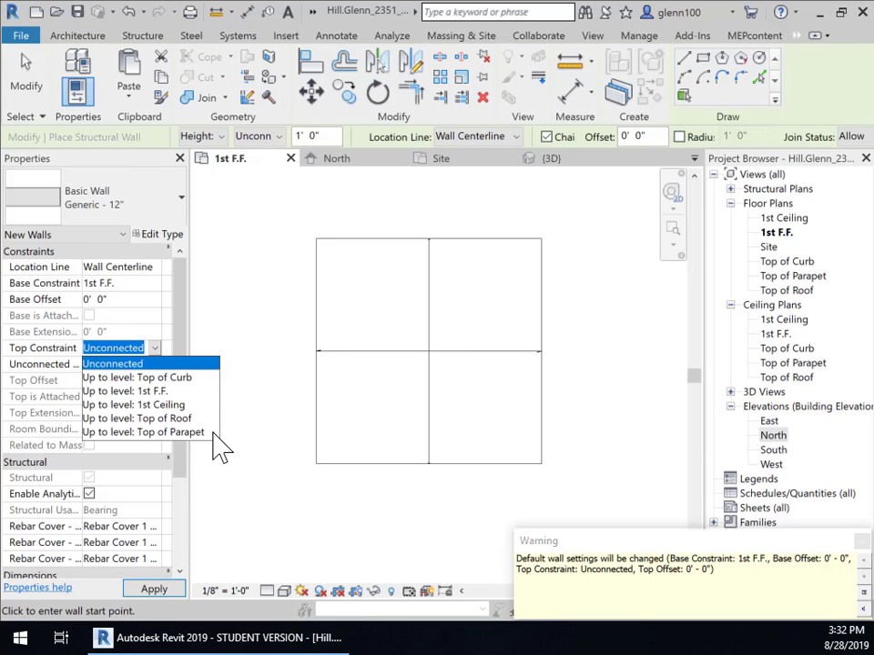
{"action": "left_click", "coordinate": [169, 433]}
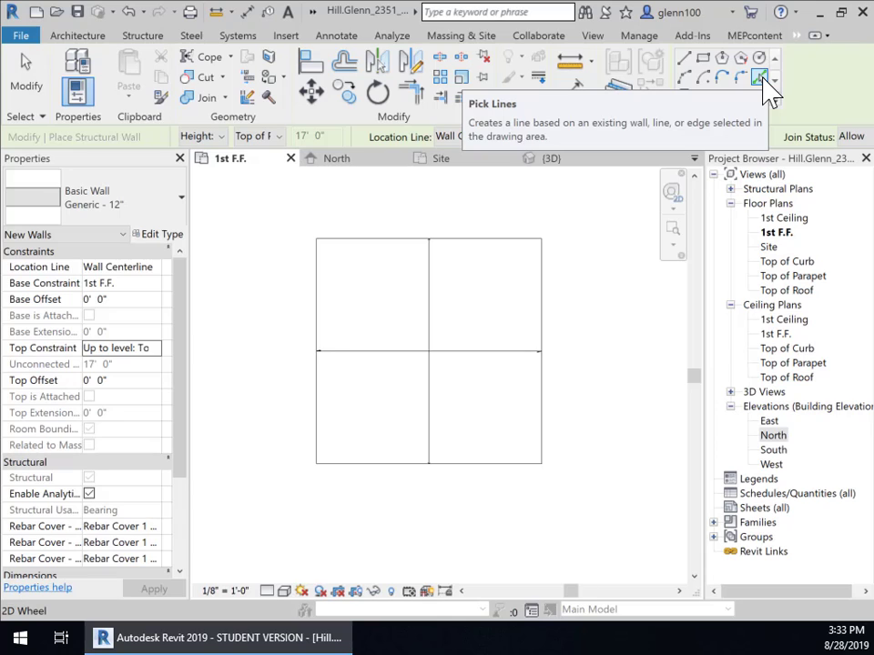
- Set walls to draw as lines with Finish Face: Exterior location line, cancelling a stray wall
{"action": "left_click", "coordinate": [687, 61]}
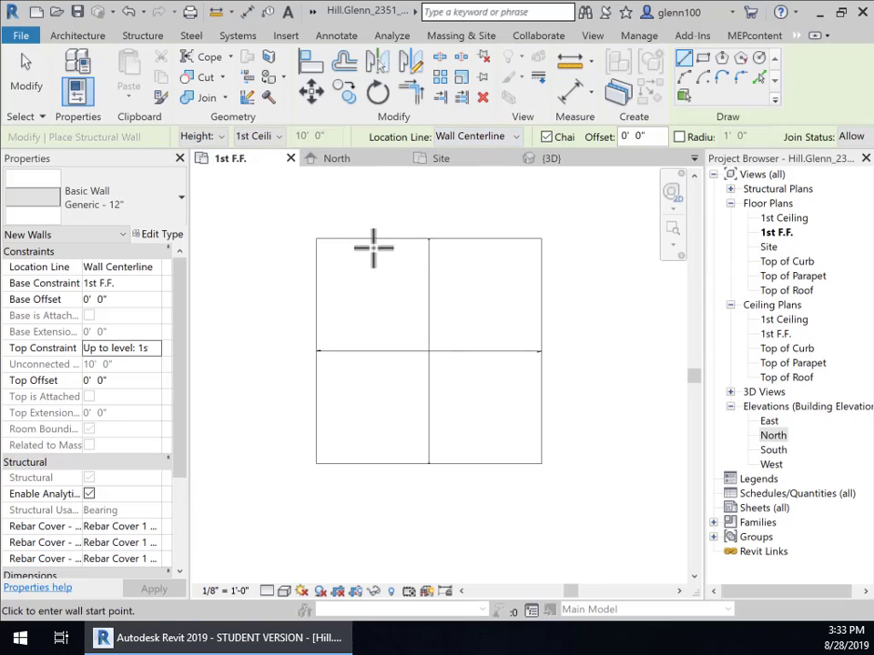
{"action": "left_click", "coordinate": [513, 138]}
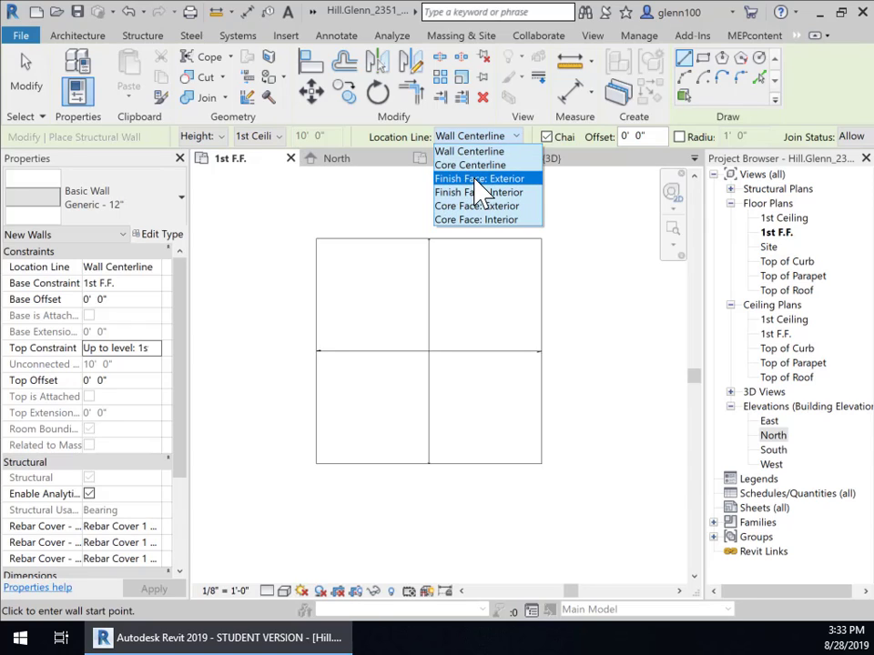
{"action": "left_click", "coordinate": [504, 179]}
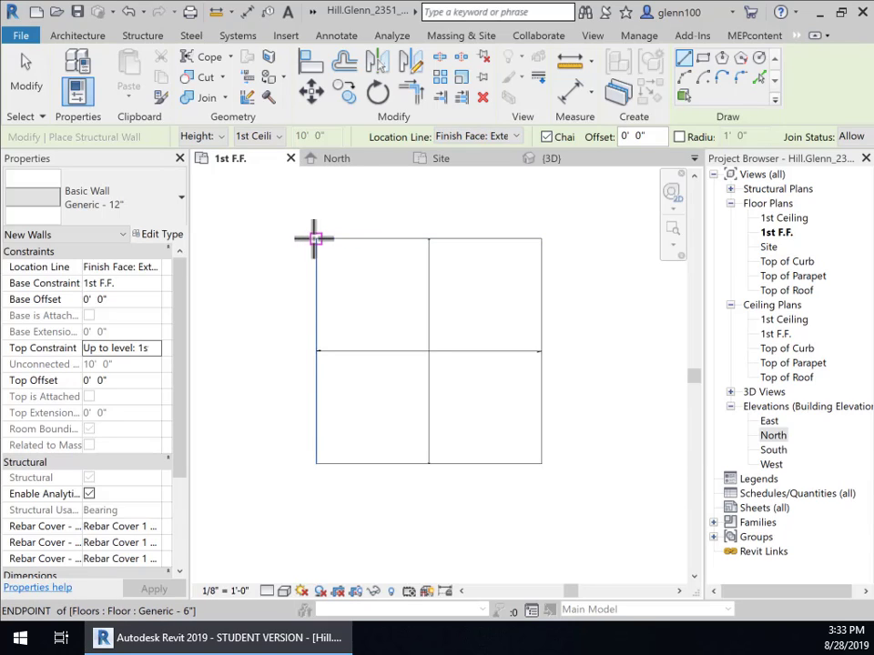
{"action": "left_click", "coordinate": [314, 239]}
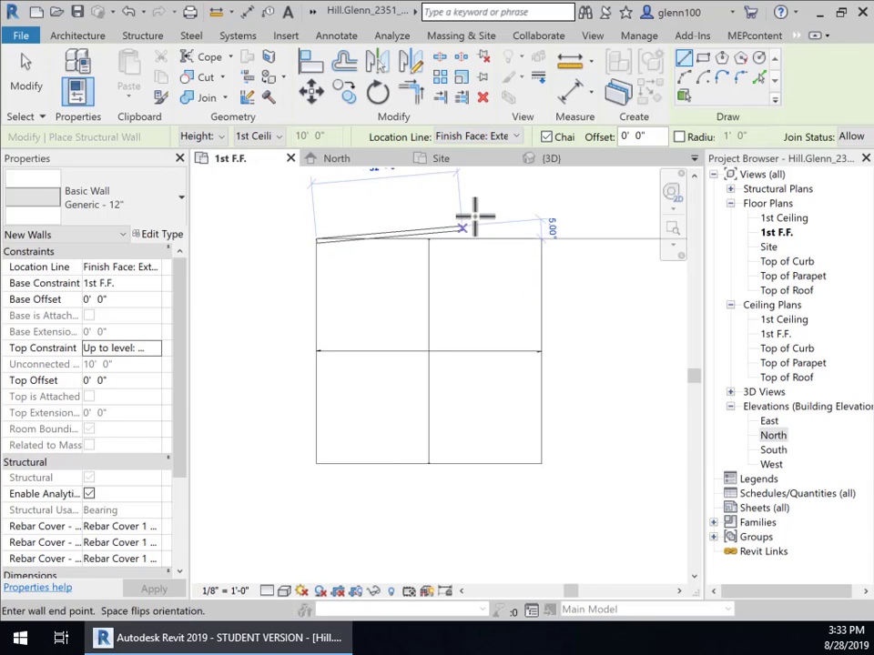
{"action": "scroll", "coordinate": [554, 248], "scroll_direction": "up", "scroll_amount": 3}
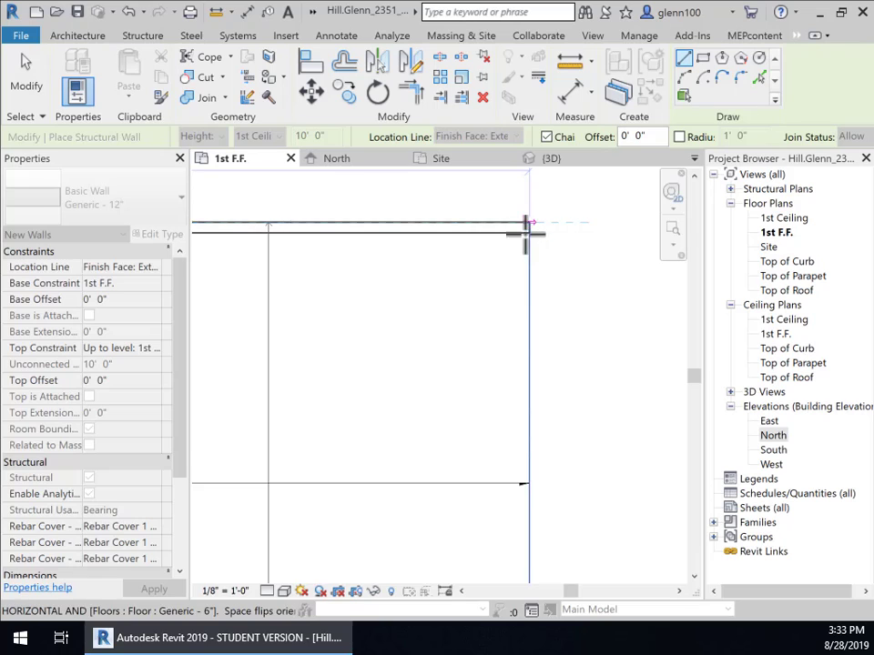
{"action": "scroll", "coordinate": [522, 285], "scroll_direction": "down", "scroll_amount": 2}
{"action": "middle_click_drag", "start_coordinate": [522, 284], "coordinate": [618, 281]}
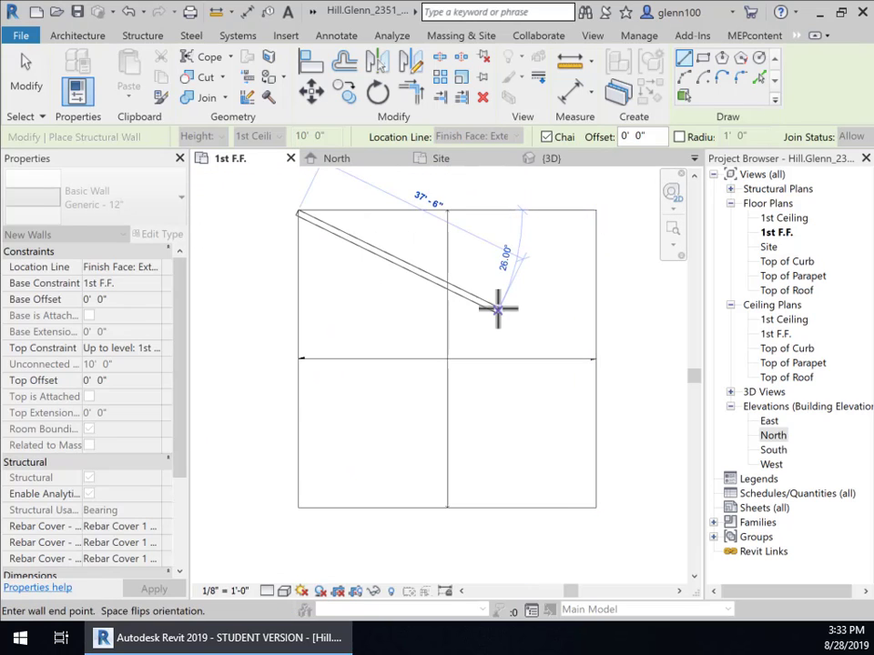
{"action": "key", "text": "Escape"}
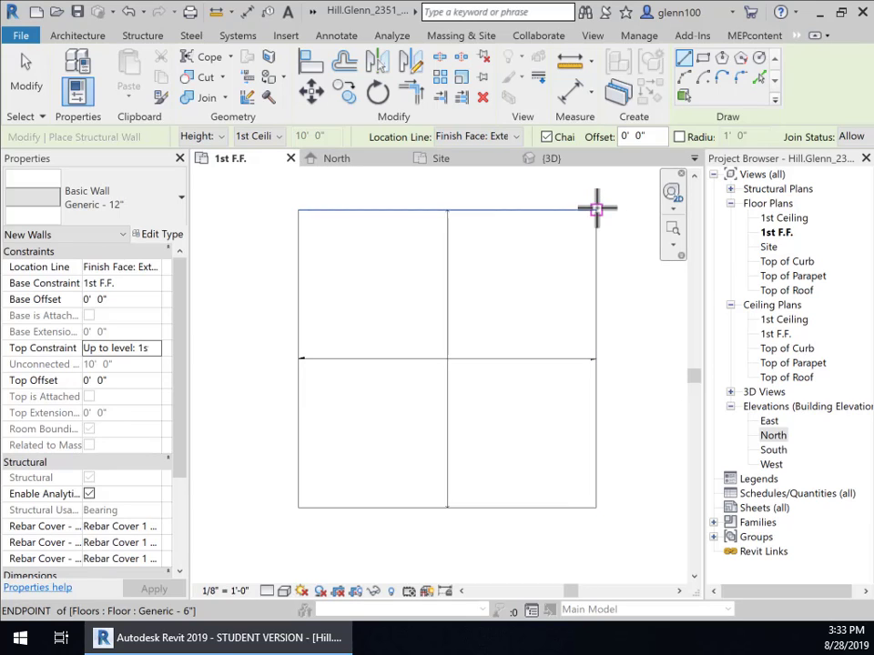
- Chain four walls along the slab corners: top, left, bottom, and right, closing the loop
{"action": "left_click", "coordinate": [596, 211]}
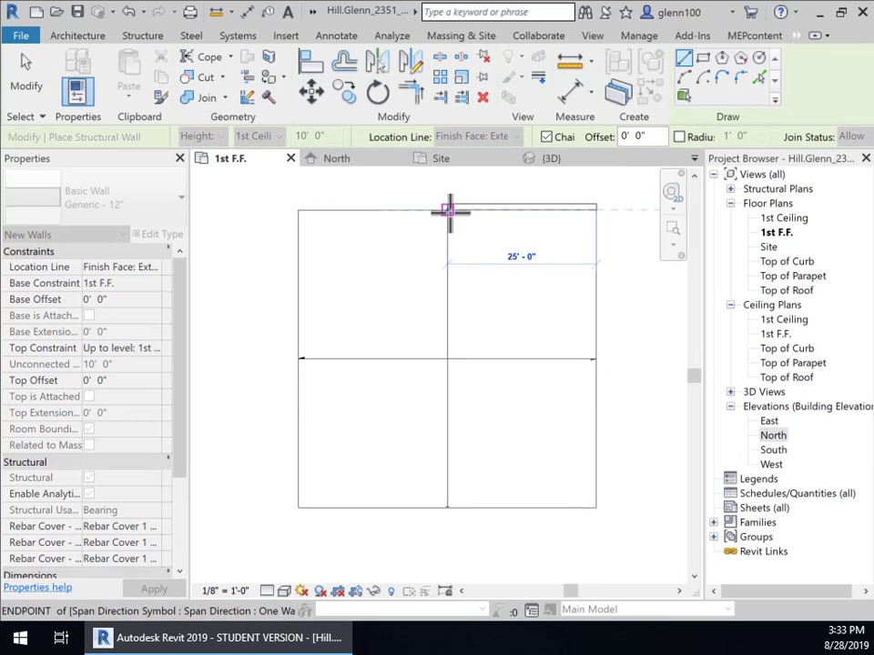
{"action": "middle_click_drag", "start_coordinate": [449, 210], "coordinate": [460, 352]}
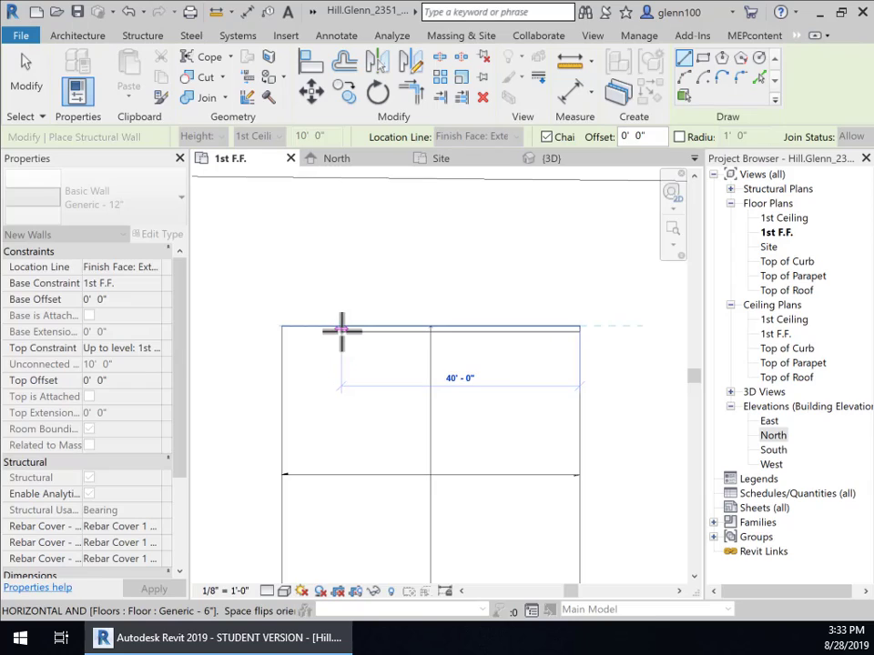
{"action": "left_click", "coordinate": [283, 326]}
{"action": "middle_click_drag", "start_coordinate": [360, 496], "coordinate": [406, 321]}
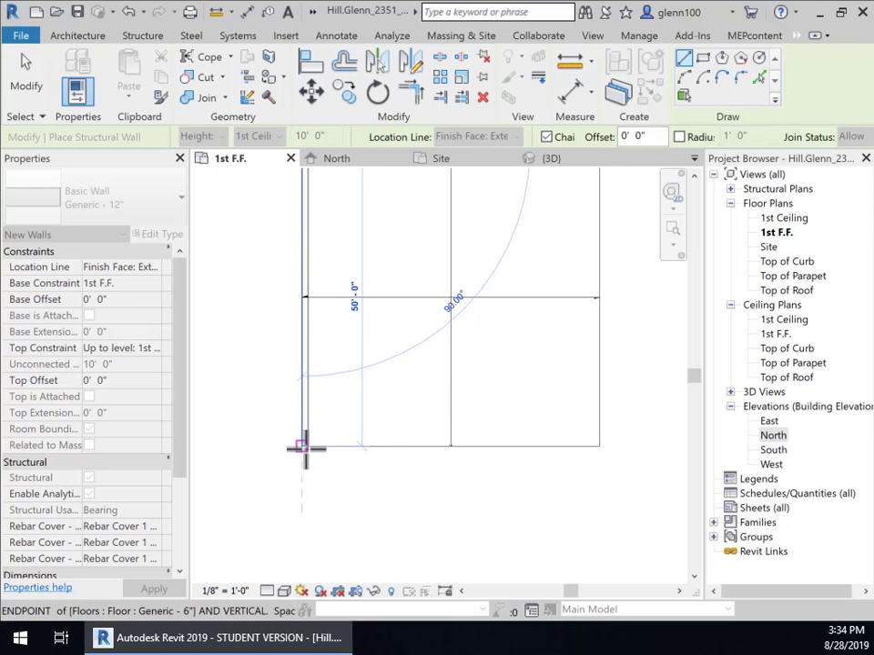
{"action": "left_click", "coordinate": [302, 446]}
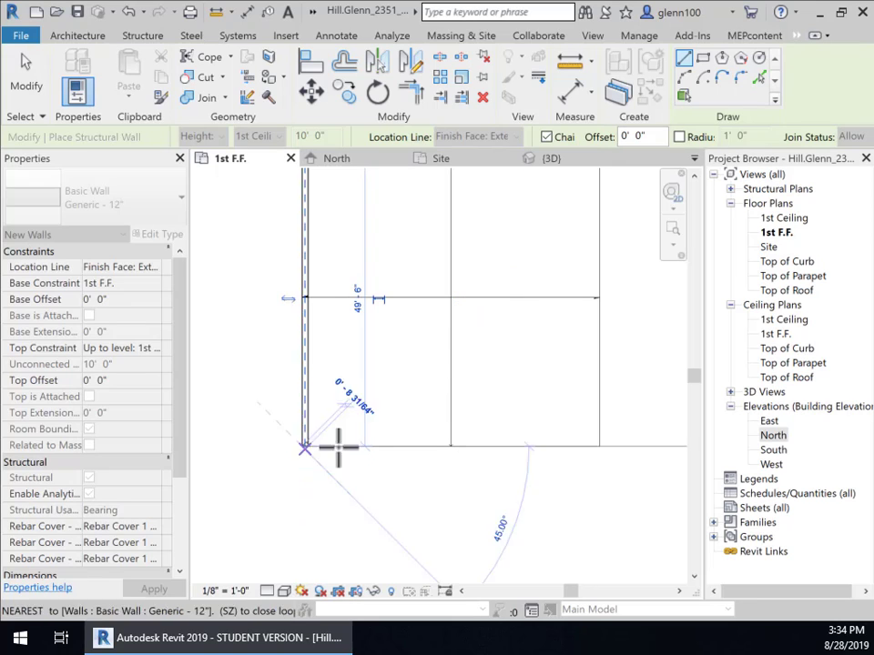
{"action": "left_click", "coordinate": [598, 446]}
{"action": "middle_click_drag", "start_coordinate": [630, 318], "coordinate": [604, 503]}
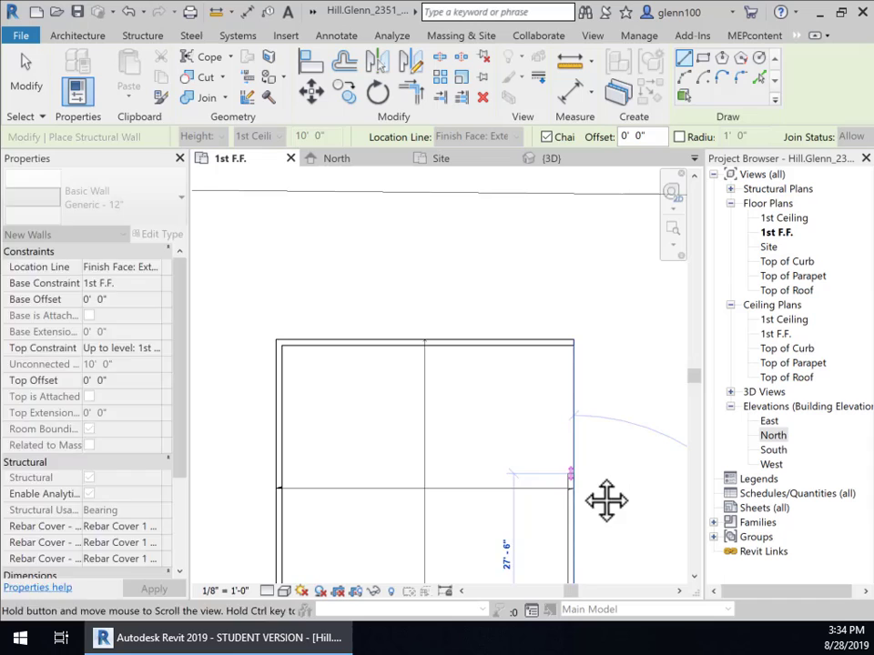
{"action": "left_click", "coordinate": [572, 340]}
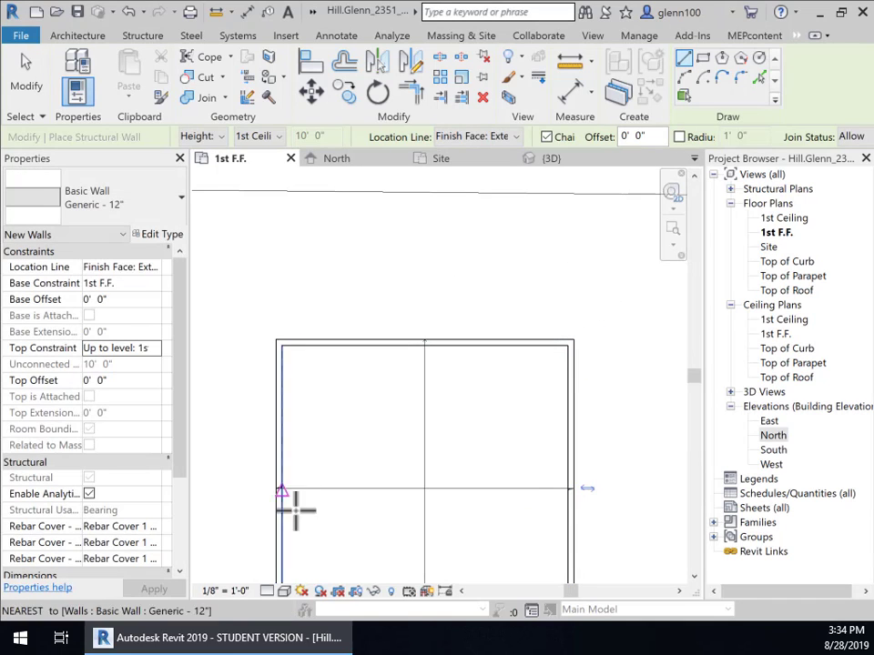
- End the Wall command and view the new walls in the North elevation against the level heads
{"action": "left_click", "coordinate": [29, 77]}
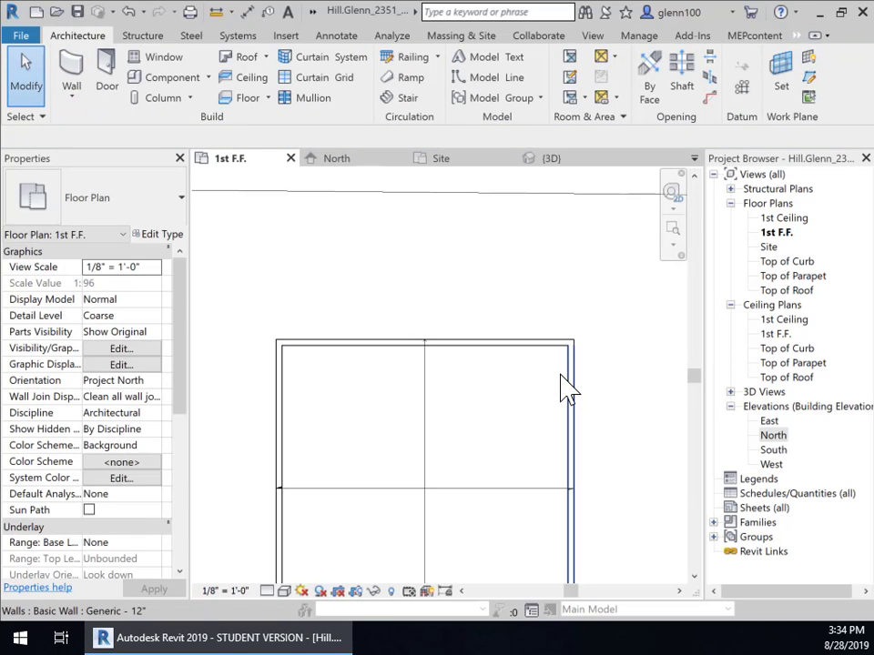
{"action": "scroll", "coordinate": [565, 383], "scroll_direction": "down", "scroll_amount": 3}
{"action": "middle_click_drag", "start_coordinate": [565, 384], "coordinate": [554, 357]}
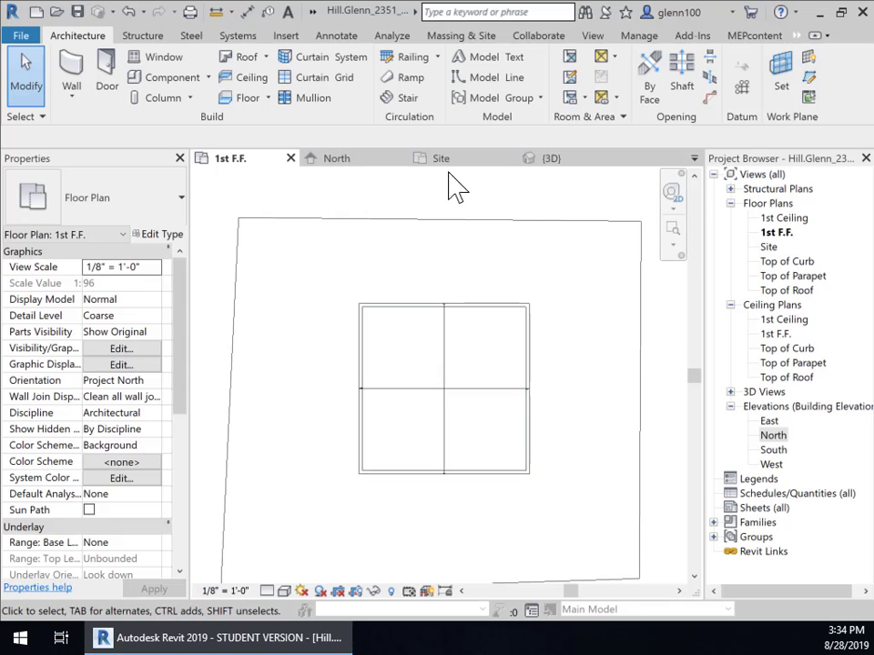
{"action": "left_click", "coordinate": [555, 162]}
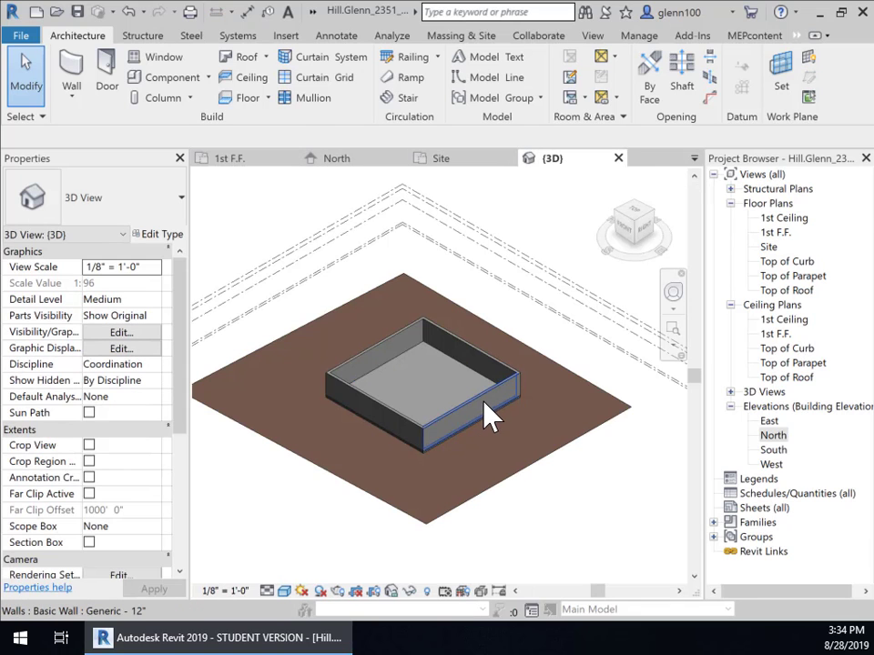
{"action": "left_click", "coordinate": [344, 162]}
{"action": "middle_click_drag", "start_coordinate": [546, 291], "coordinate": [579, 330]}
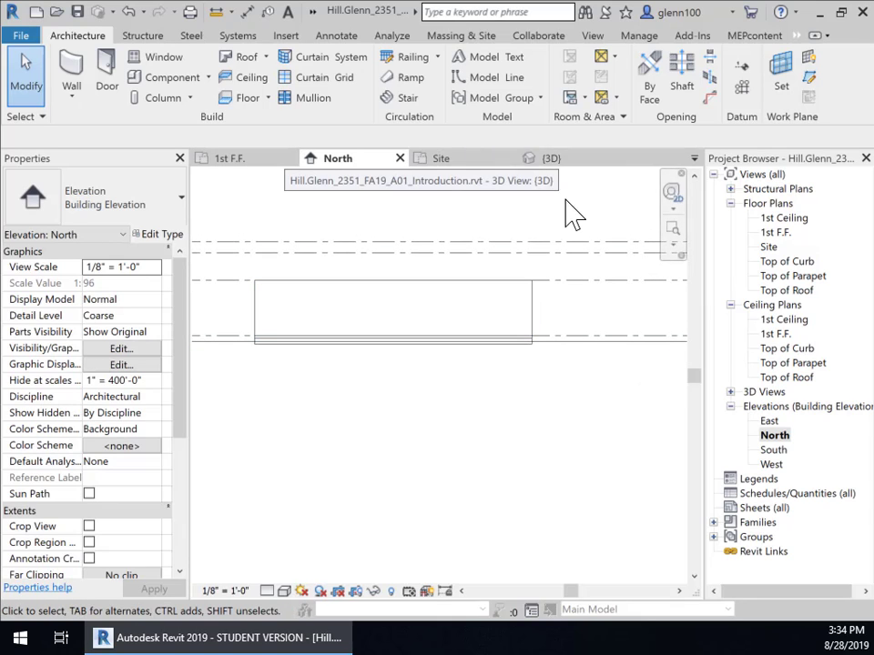
{"action": "middle_click_drag", "start_coordinate": [543, 320], "coordinate": [445, 346]}
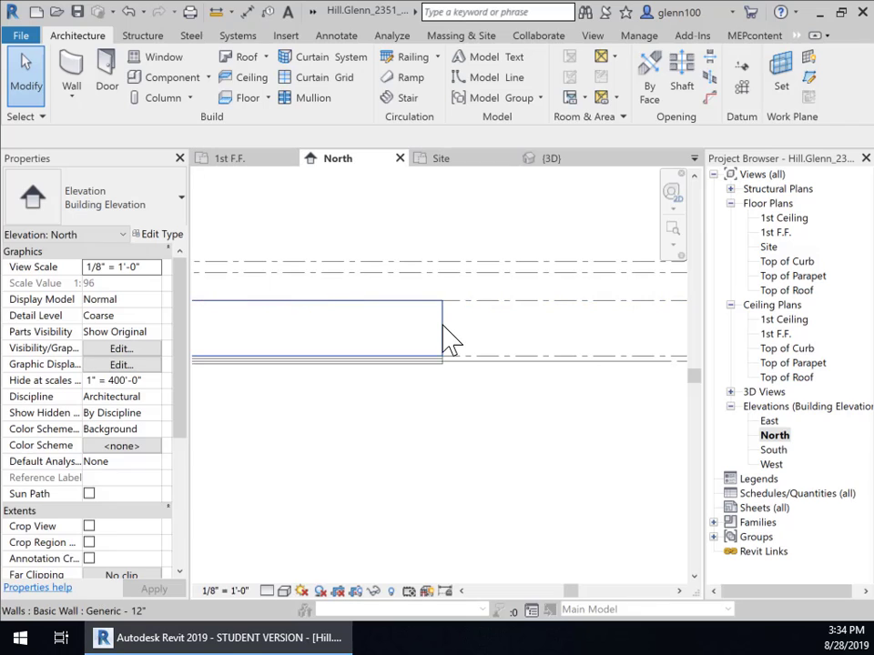
{"action": "middle_click_drag", "start_coordinate": [522, 322], "coordinate": [452, 343]}
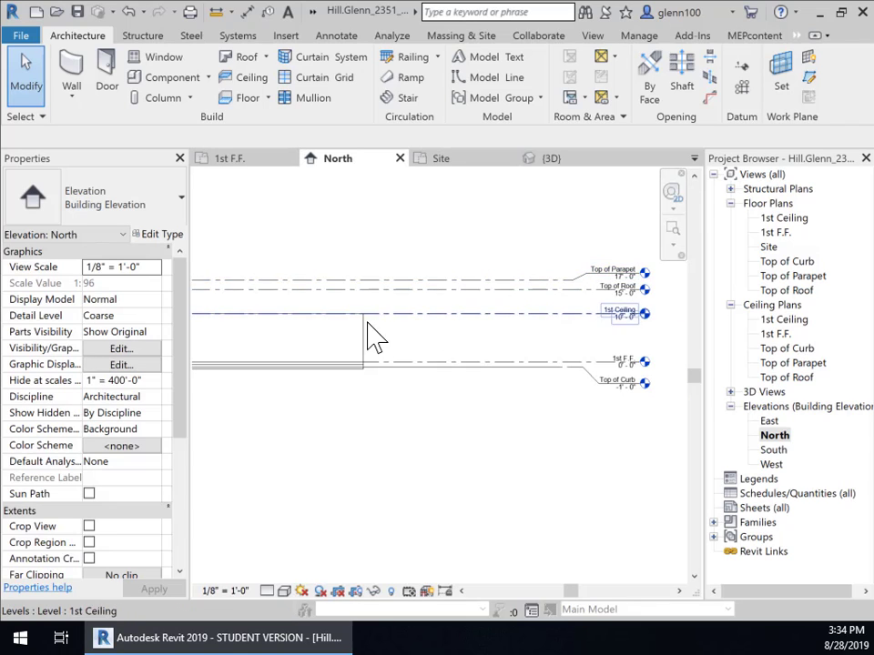
{"action": "middle_click_drag", "start_coordinate": [369, 337], "coordinate": [542, 293]}
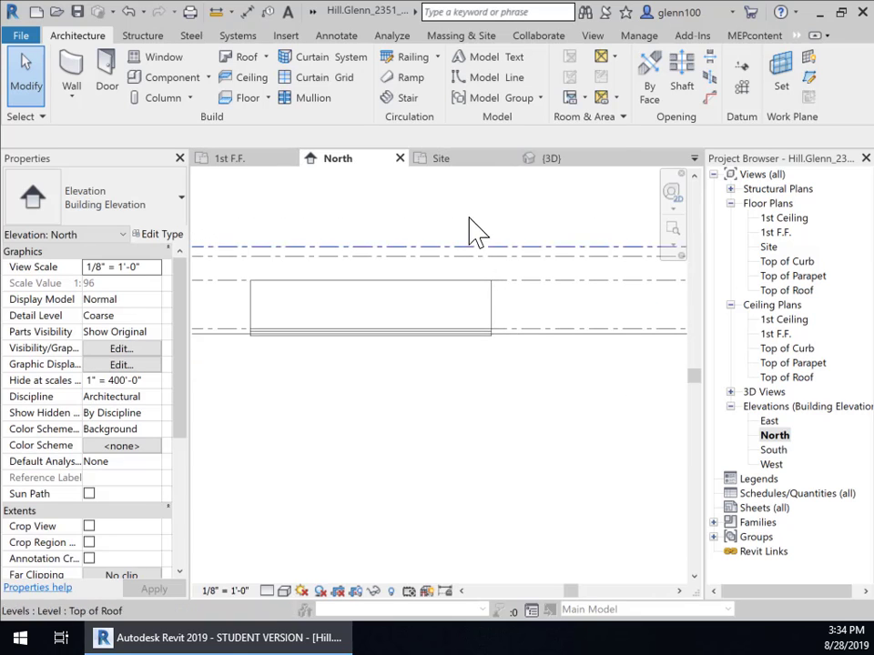
- In 3D, select all four walls and apply Top Constraint Up to level: Top of Parapet
{"action": "left_click", "coordinate": [559, 162]}
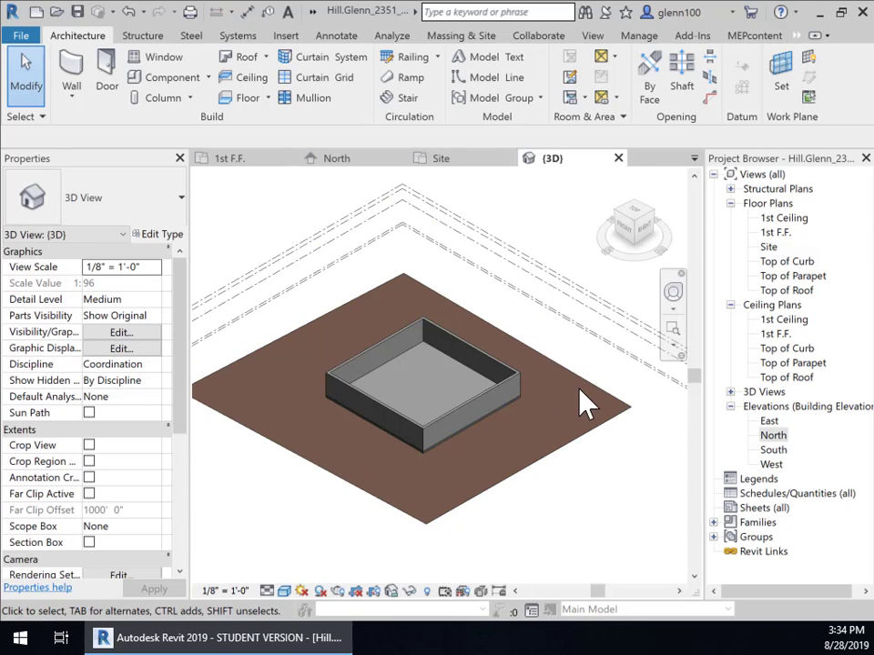
{"action": "left_click", "coordinate": [513, 386]}
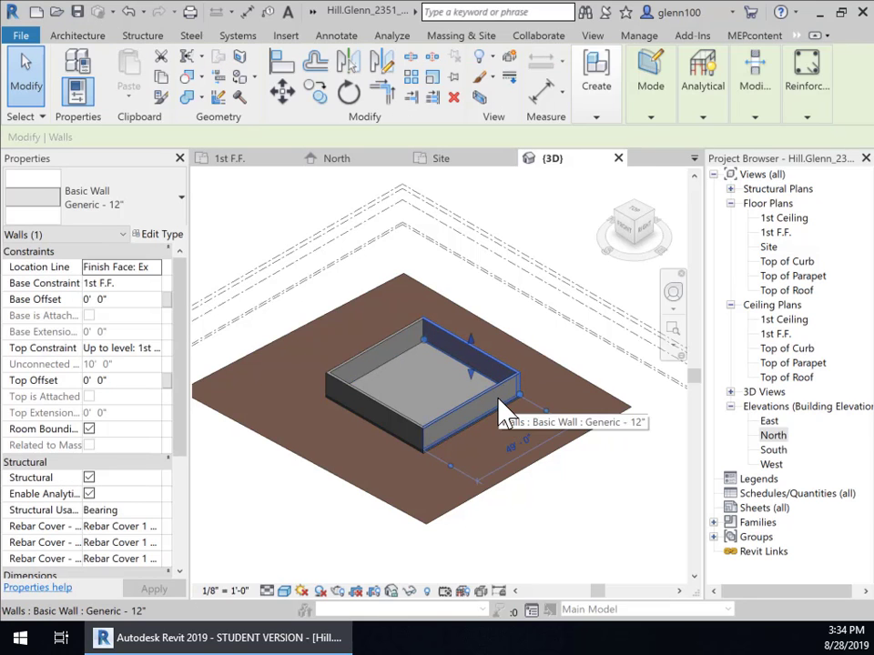
{"action": "left_click", "coordinate": [390, 433], "text": "ctrl"}
{"action": "left_click", "coordinate": [369, 363], "text": "ctrl"}
{"action": "left_click", "coordinate": [363, 357], "text": "ctrl"}
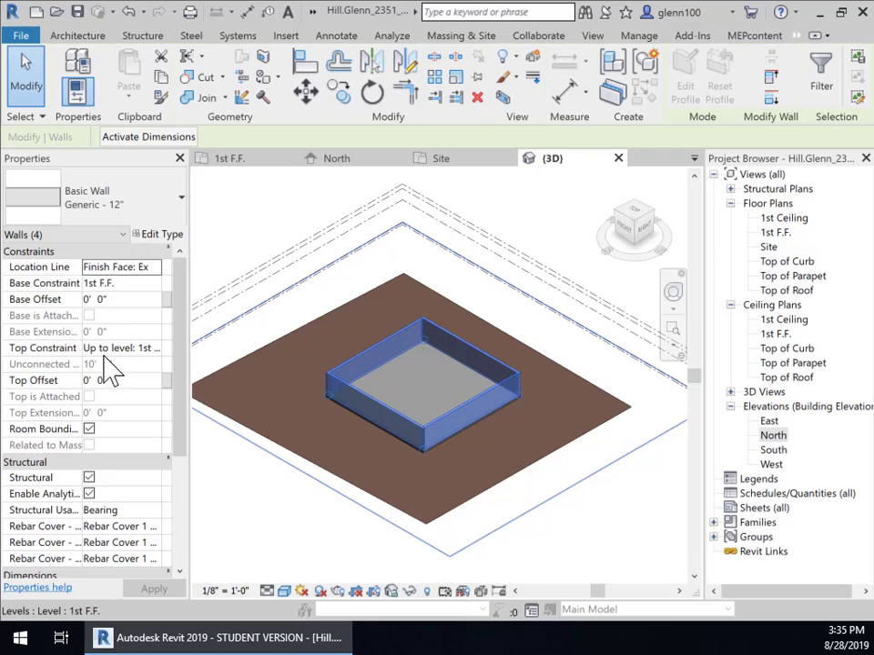
{"action": "left_click", "coordinate": [158, 353]}
{"action": "left_click", "coordinate": [156, 348]}
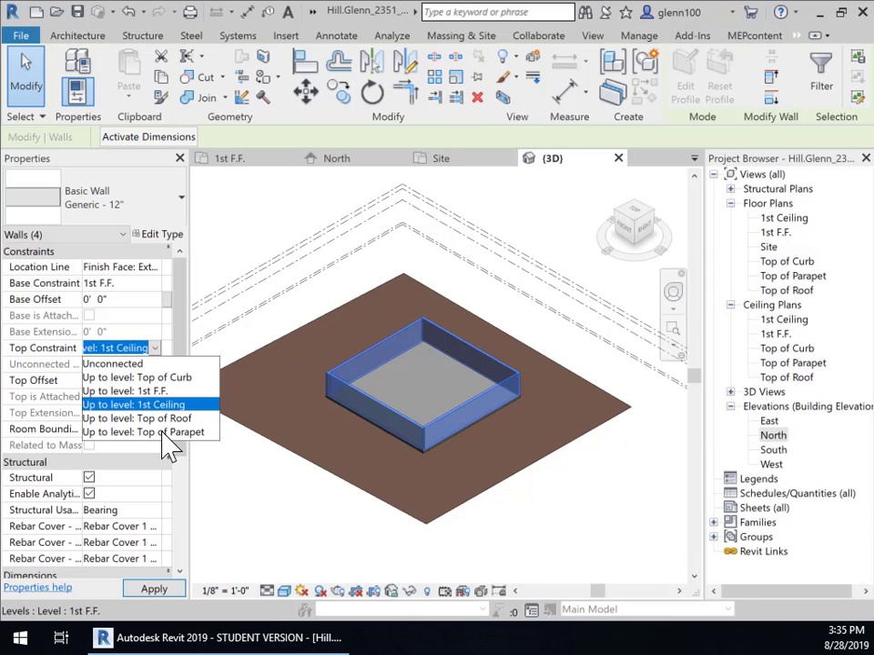
{"action": "left_click", "coordinate": [163, 434]}
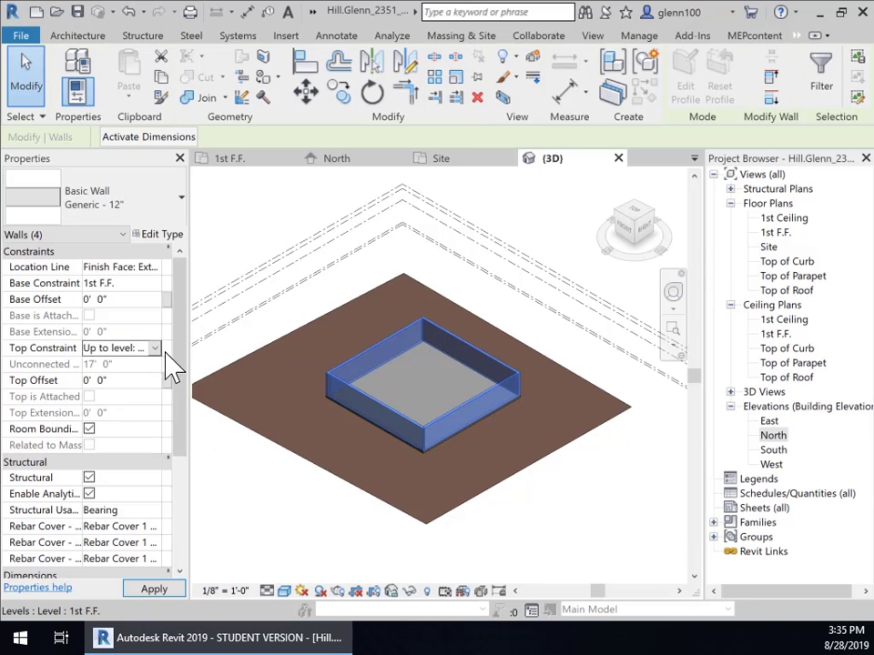
{"action": "left_click", "coordinate": [160, 591]}
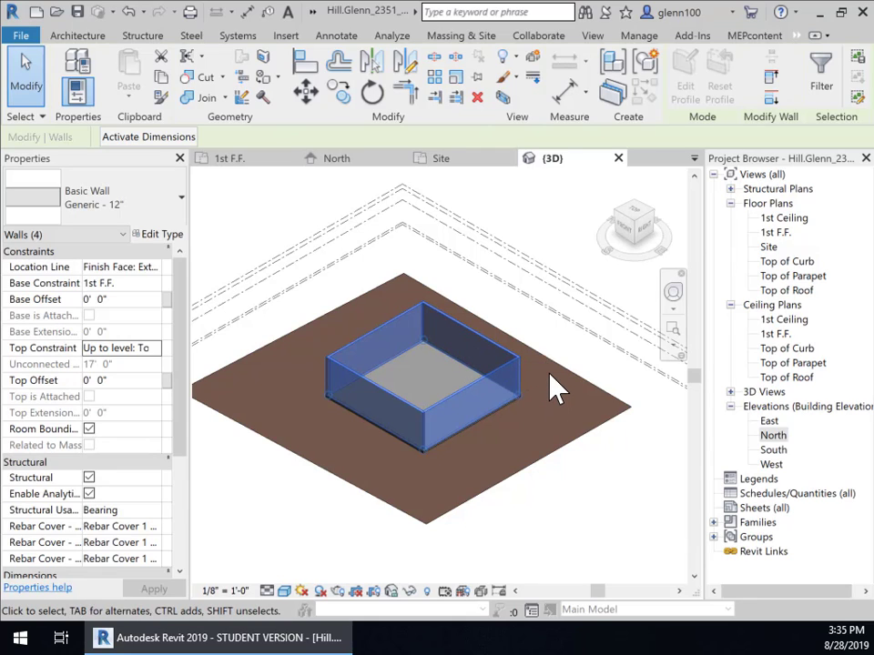
- In the North elevation, change the Top of Parapet level's elevation to 18'
{"action": "double_click", "coordinate": [773, 436]}
{"action": "middle_click_drag", "start_coordinate": [565, 318], "coordinate": [370, 439]}
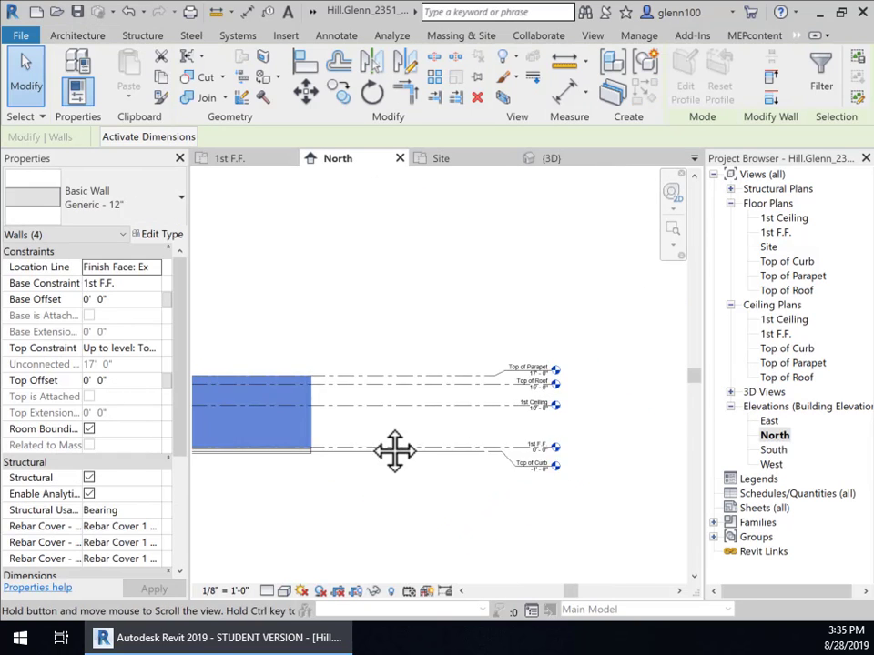
{"action": "scroll", "coordinate": [526, 382], "scroll_direction": "up", "scroll_amount": 4}
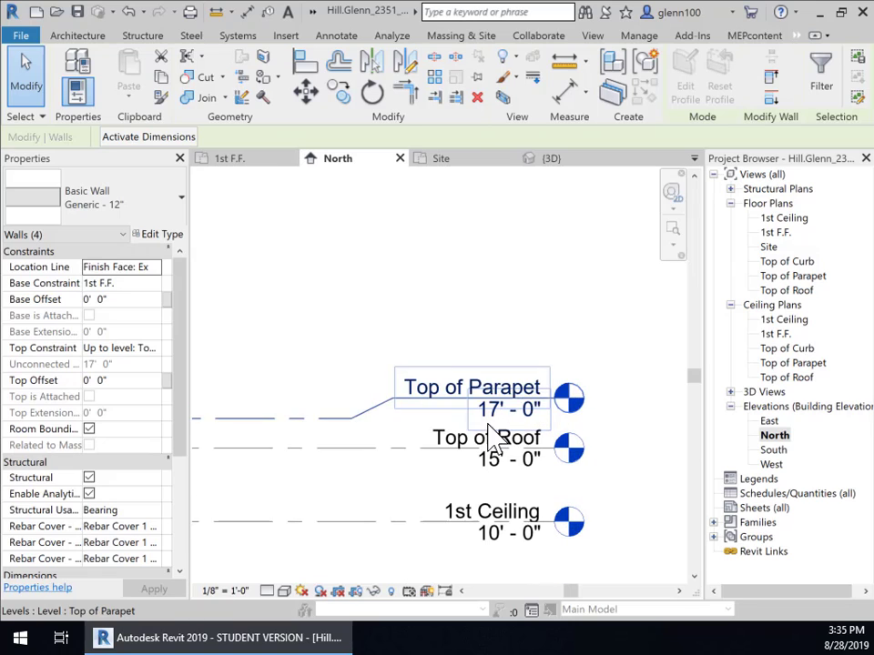
{"action": "left_click", "coordinate": [497, 413]}
{"action": "left_click", "coordinate": [496, 409]}
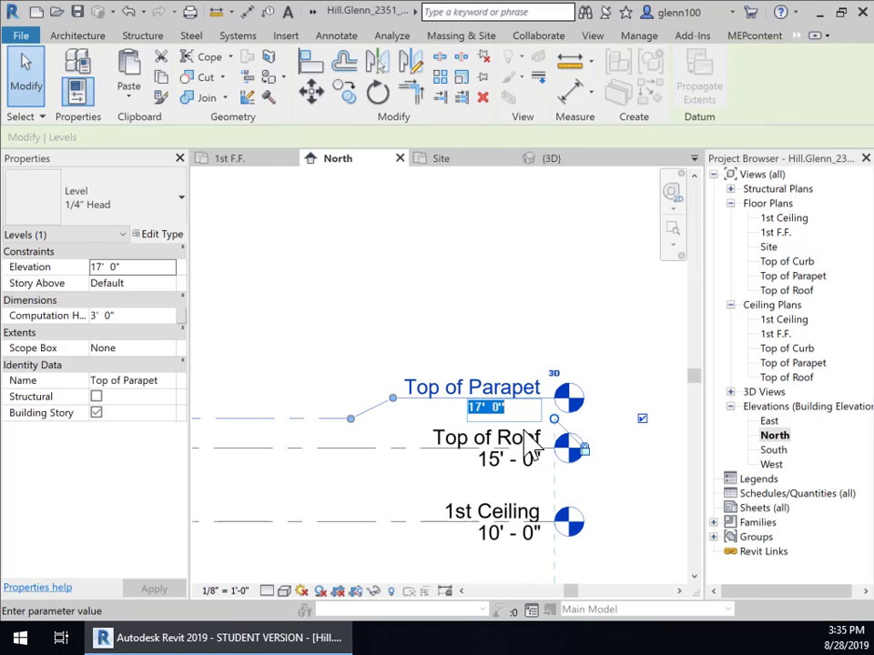
{"action": "type", "text": "18'"}
{"action": "key", "text": "Return"}
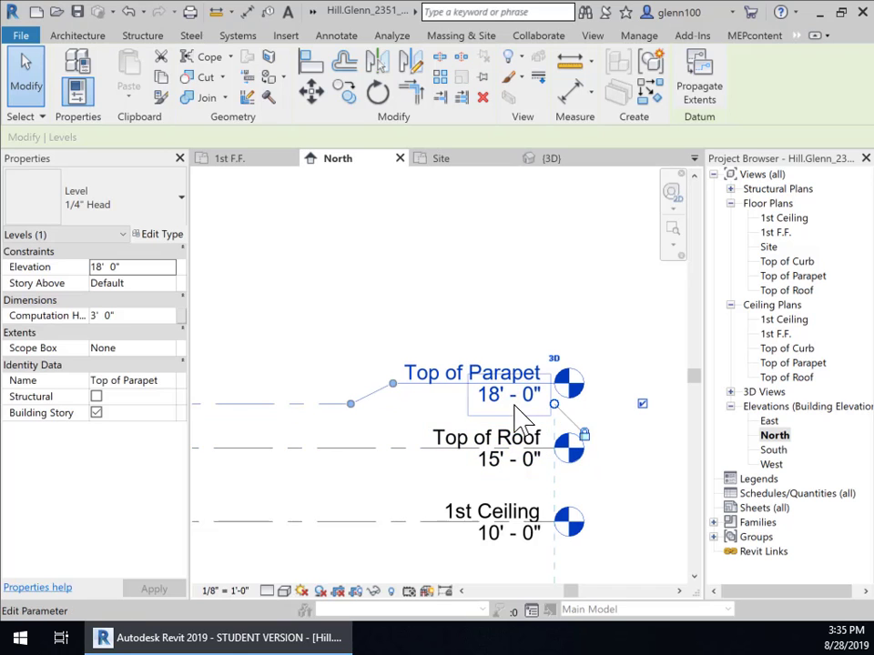
{"action": "scroll", "coordinate": [383, 464], "scroll_direction": "down", "scroll_amount": 3}
{"action": "middle_click_drag", "start_coordinate": [377, 469], "coordinate": [644, 404]}
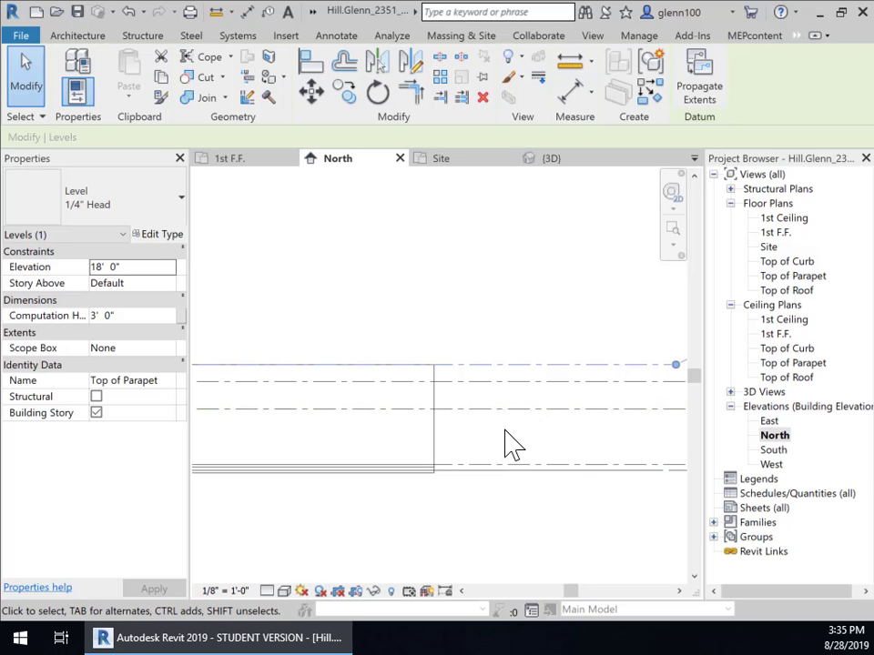
{"action": "scroll", "coordinate": [512, 445], "scroll_direction": "down", "scroll_amount": 3}
{"action": "scroll", "coordinate": [419, 344], "scroll_direction": "down", "scroll_amount": 1}
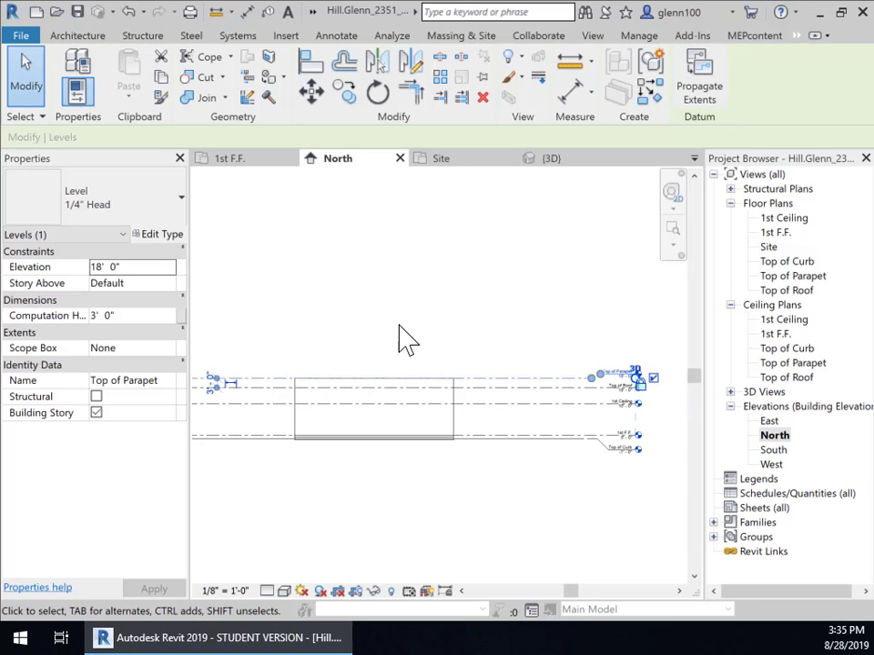
{"action": "middle_click_drag", "start_coordinate": [407, 338], "coordinate": [388, 338]}
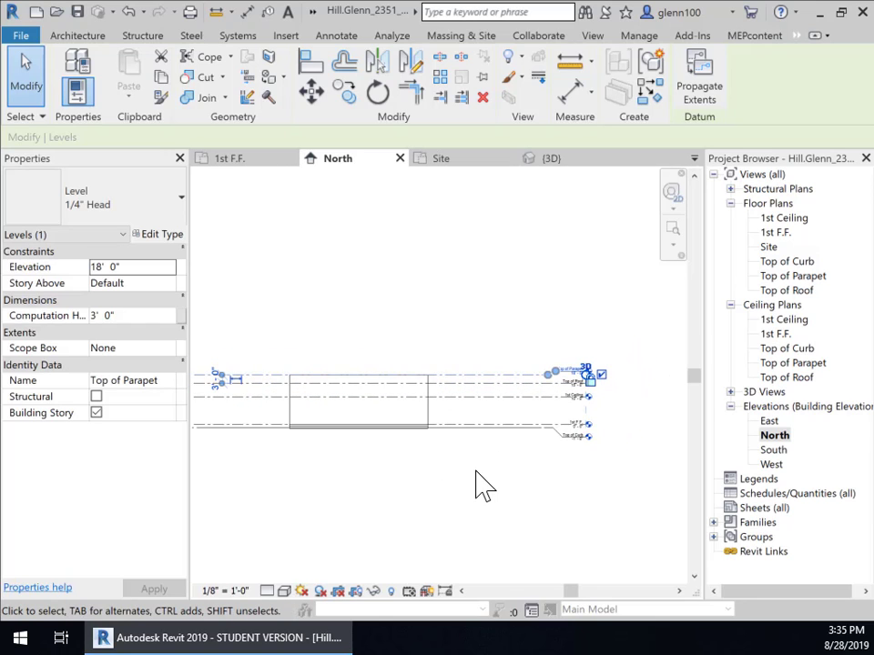